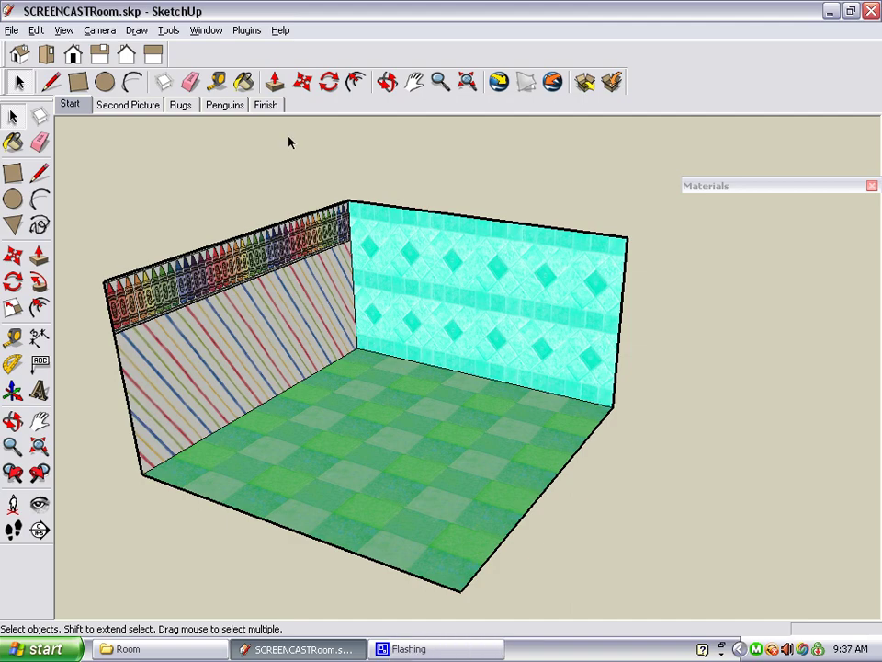
# Step: Import HippoPoster.jpg into the model with 'Use as image' enabled
pyautogui.click(11, 30)
pyautogui.click(88, 195)
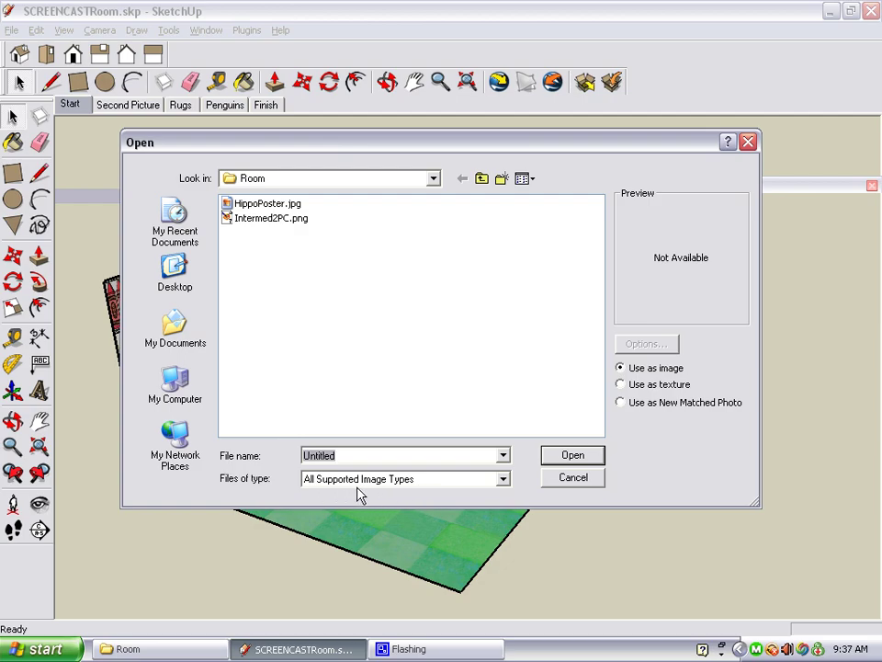
pyautogui.click(279, 206)
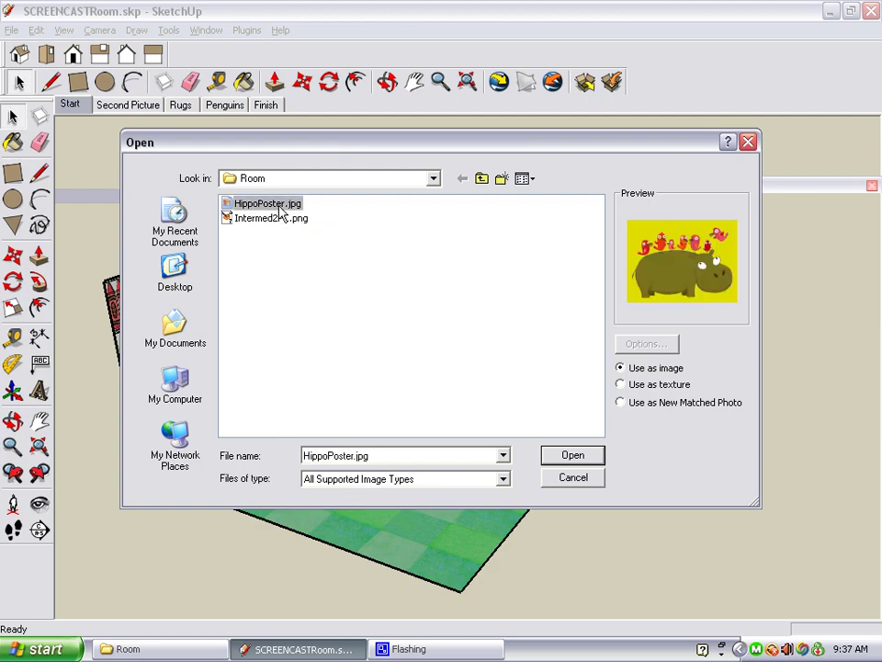
pyautogui.click(572, 456)
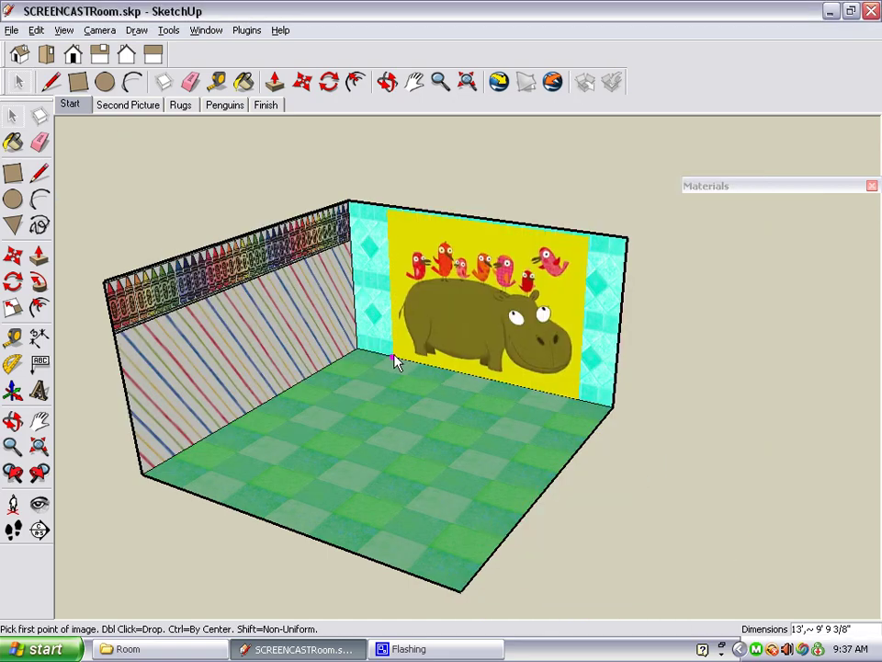
# Step: Place the hippo image at poster size on the teal back wall and zoom in on it
pyautogui.click(380, 332)
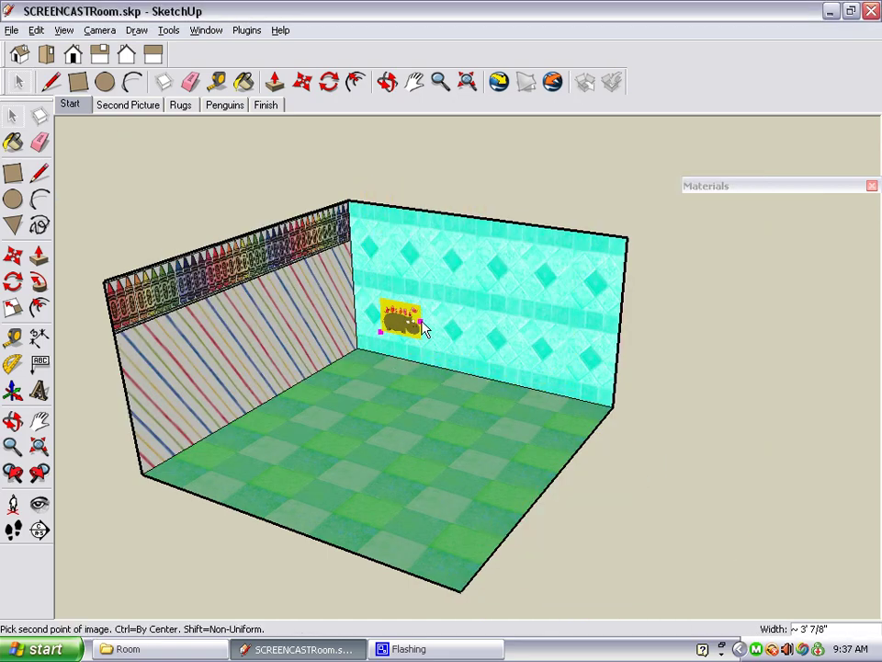
pyautogui.click(465, 293)
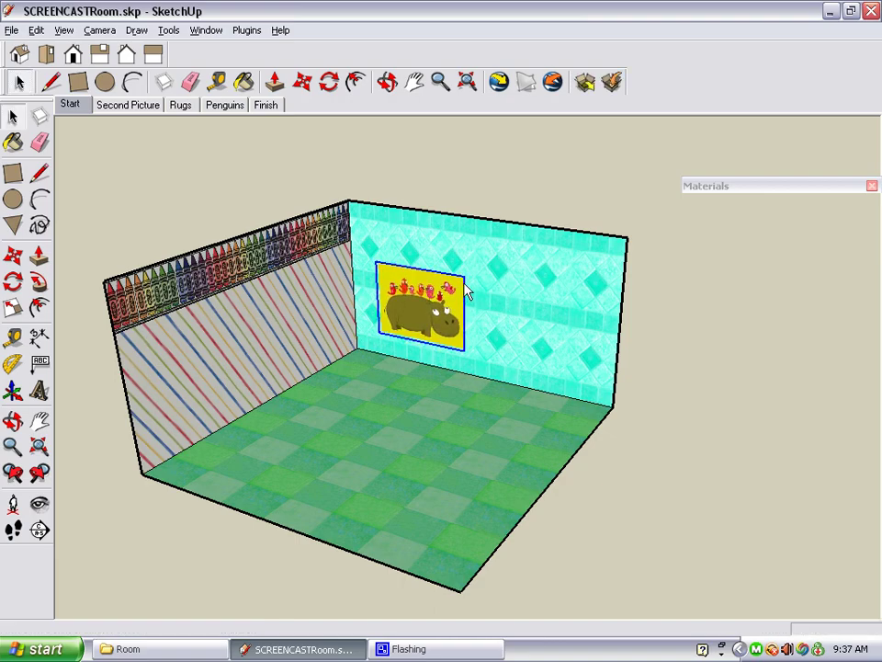
pyautogui.scroll(5, 445, 302)
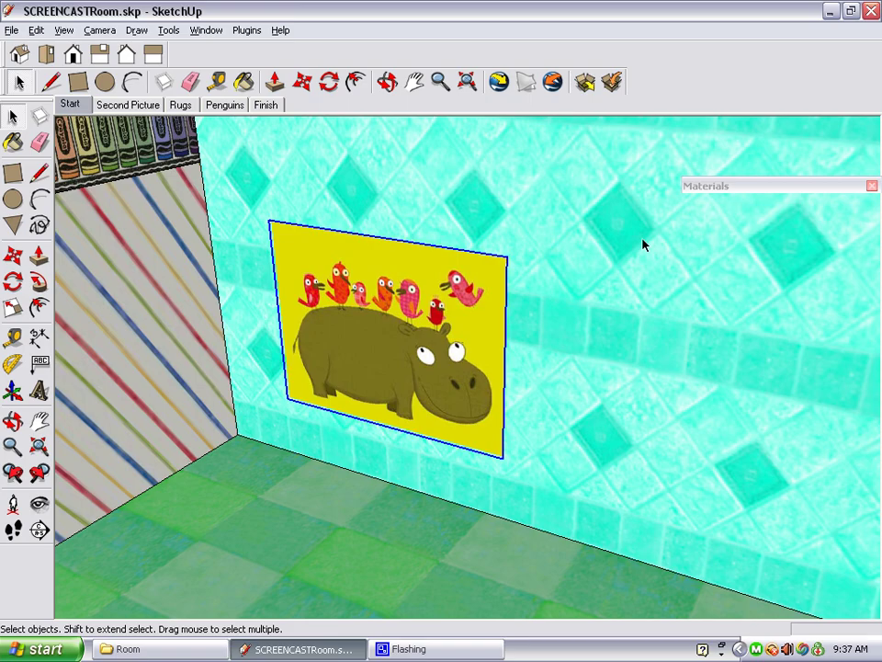
# Step: Explode the placed hippo image into ordinary geometry from its context menu
pyautogui.rightClick(443, 291)
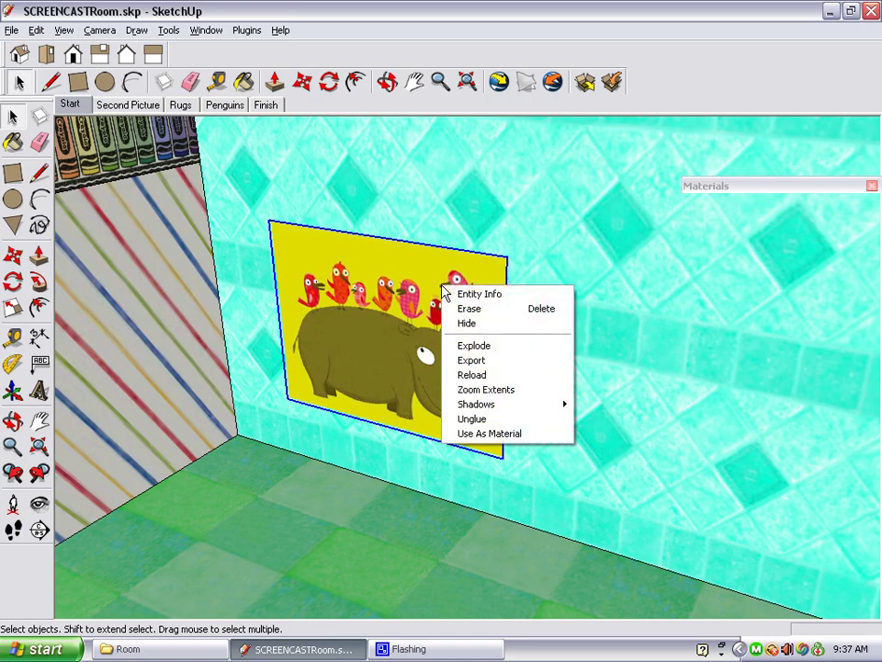
pyautogui.click(529, 356)
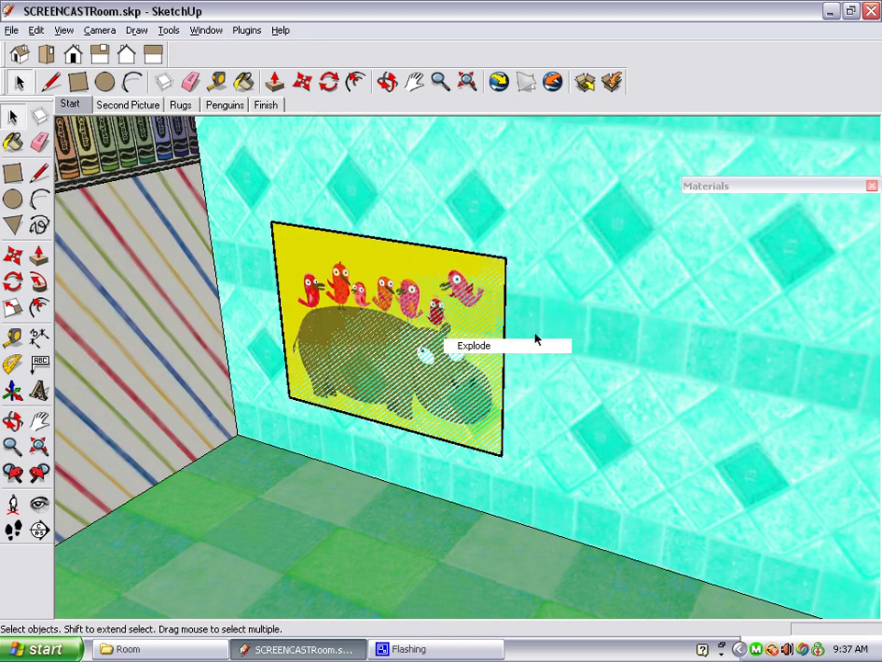
pyautogui.moveTo(536, 340); pyautogui.dragTo(501, 332, button='middle')
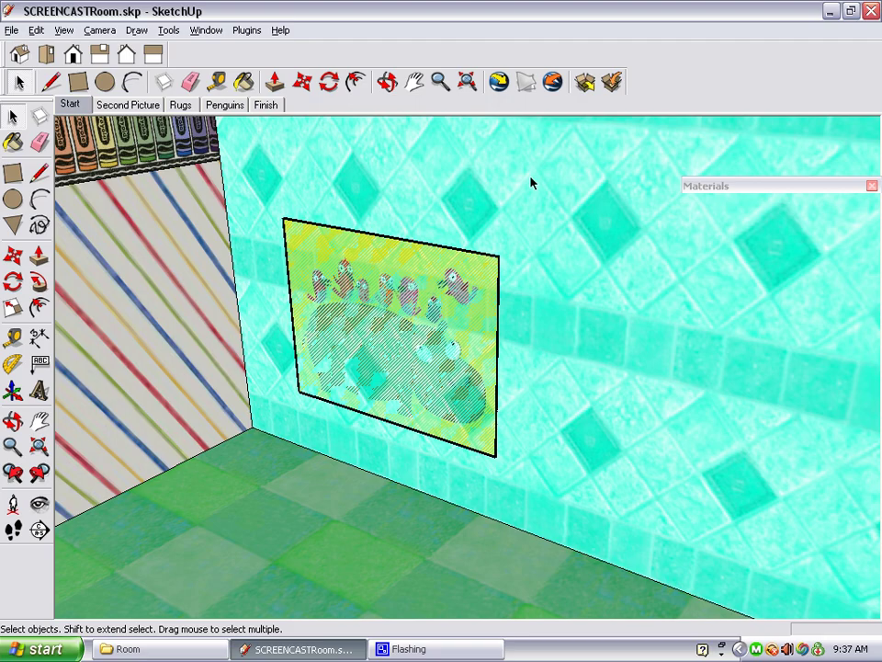
# Step: Offset the poster's edge outward twice, about 5 1/2" and 9 11/16", to outline a frame
pyautogui.click(365, 88)
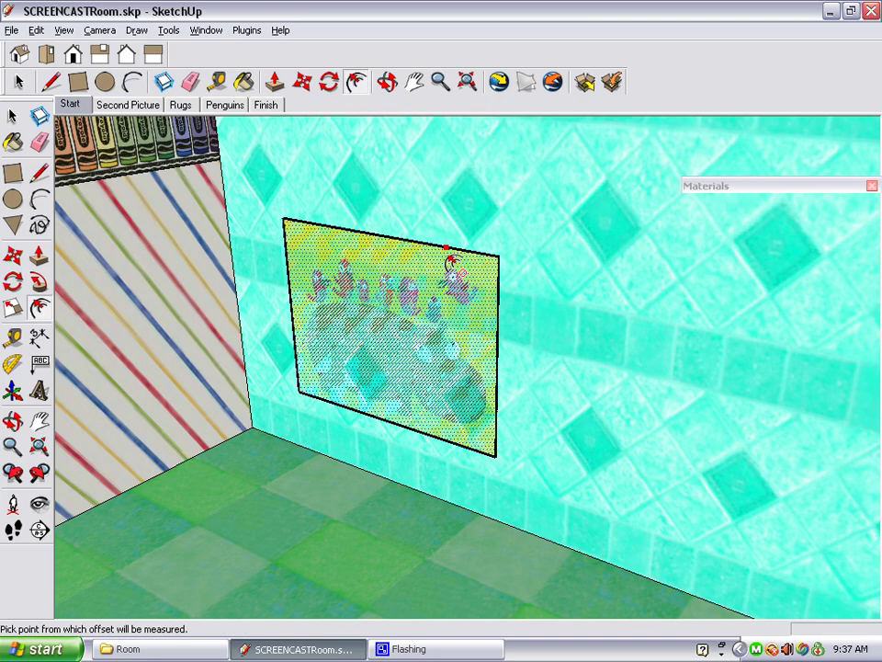
pyautogui.click(497, 295)
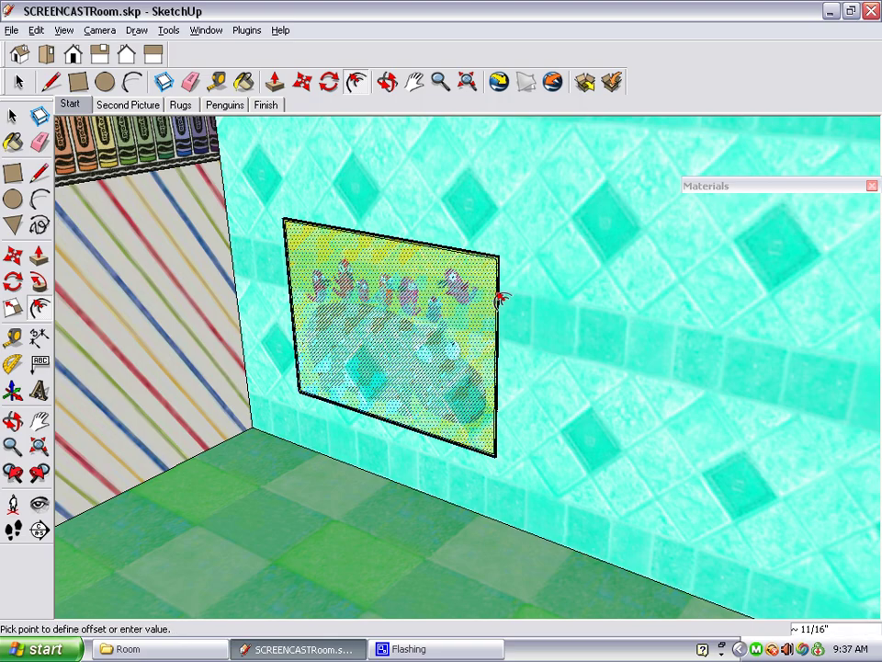
pyautogui.click(520, 306)
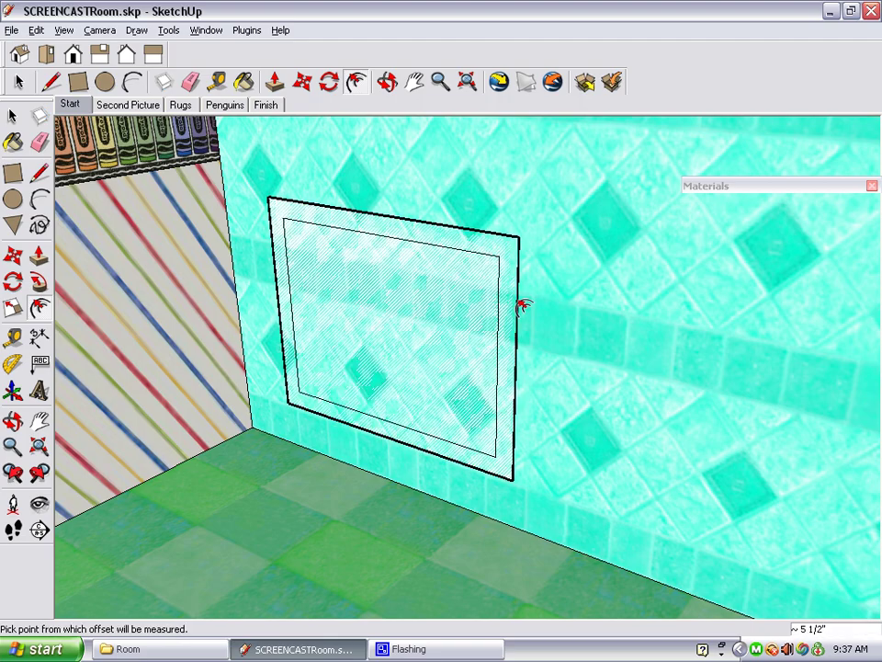
pyautogui.click(472, 296)
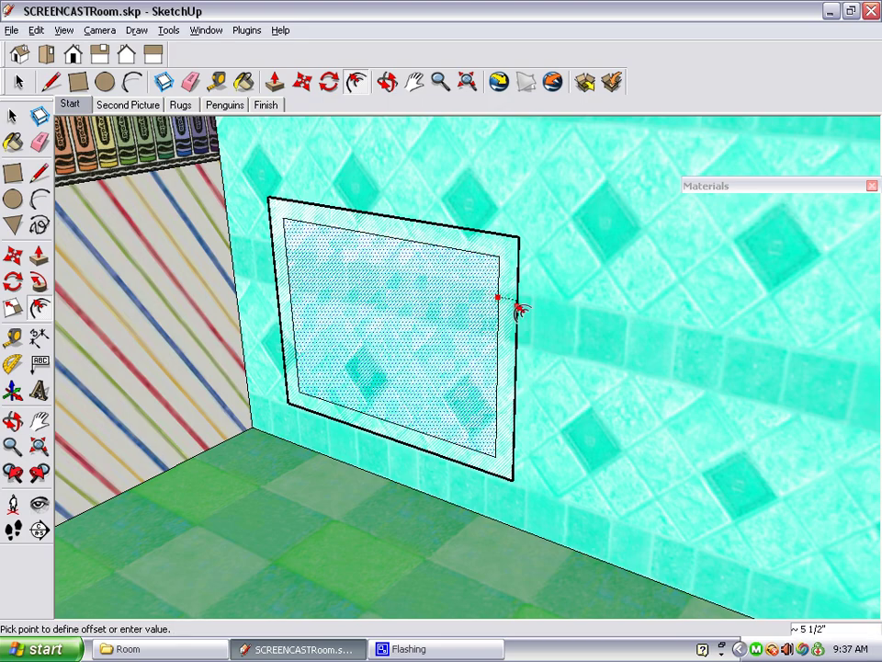
pyautogui.click(538, 315)
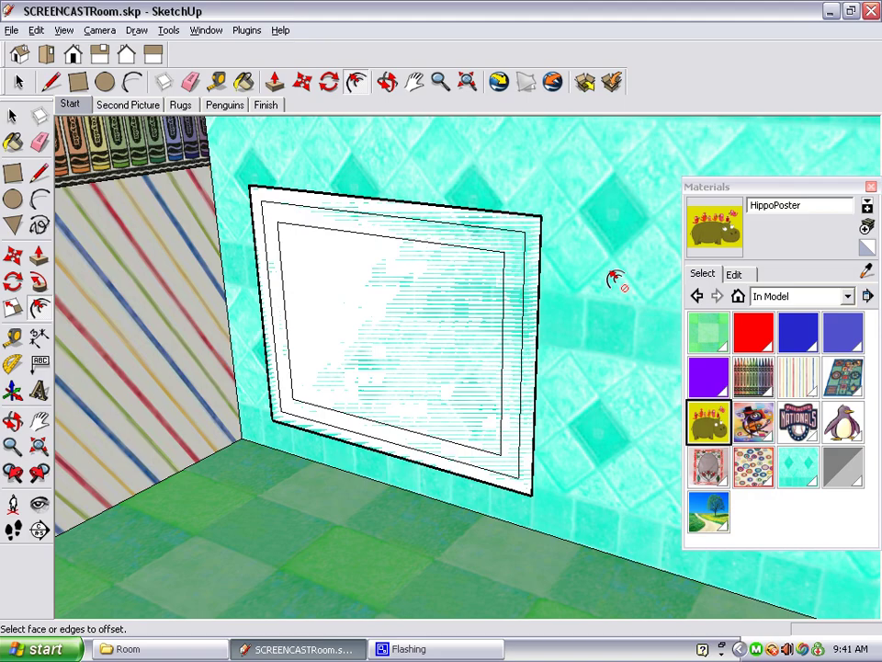
# Step: Paint the poster's inner panel with the HippoPoster material
pyautogui.click(710, 426)
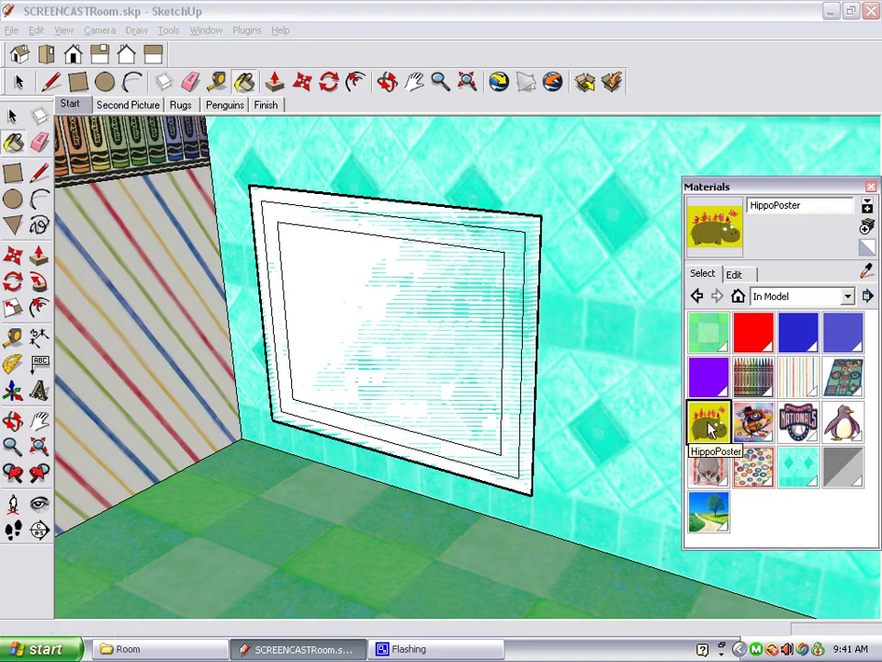
pyautogui.click(367, 295)
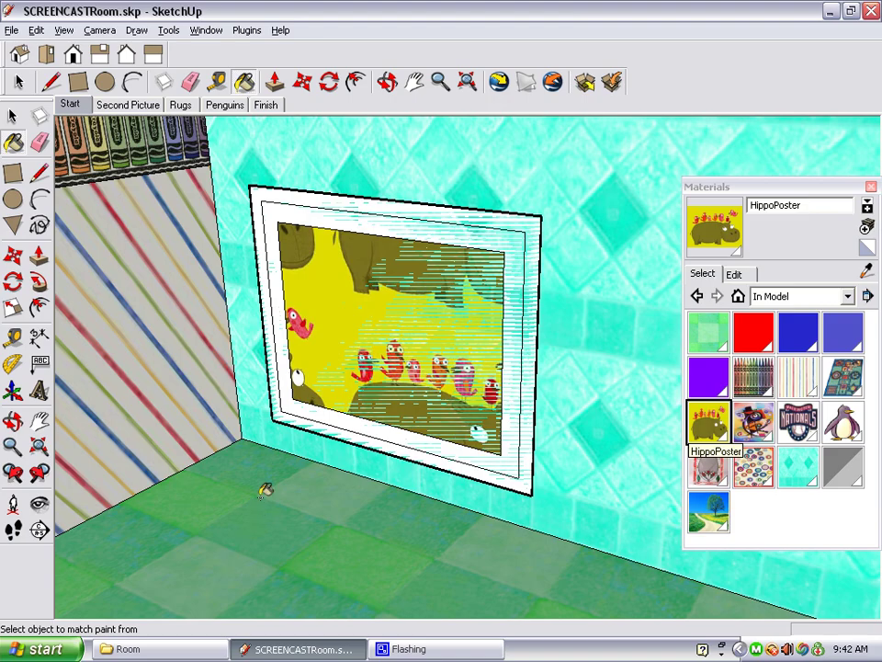
pyautogui.moveTo(262, 500)
pyautogui.mouseDown(button='middle')
pyautogui.moveTo(355, 458)
pyautogui.moveTo(278, 485)
pyautogui.mouseUp(button='middle')
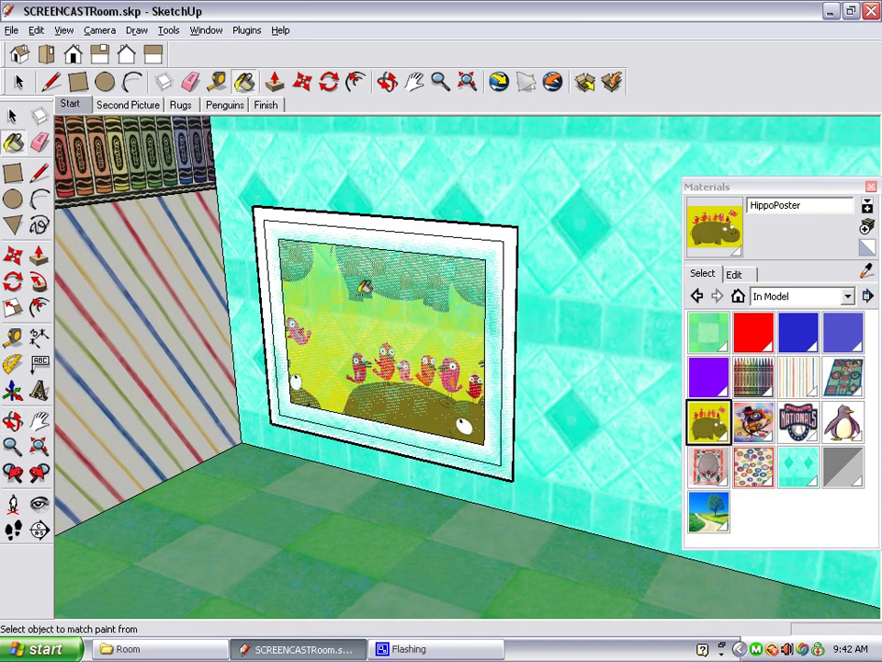
# Step: Use Texture > Position to shift the hippo image so the hippo and birds sit centered in the frame
pyautogui.rightClick(364, 295)
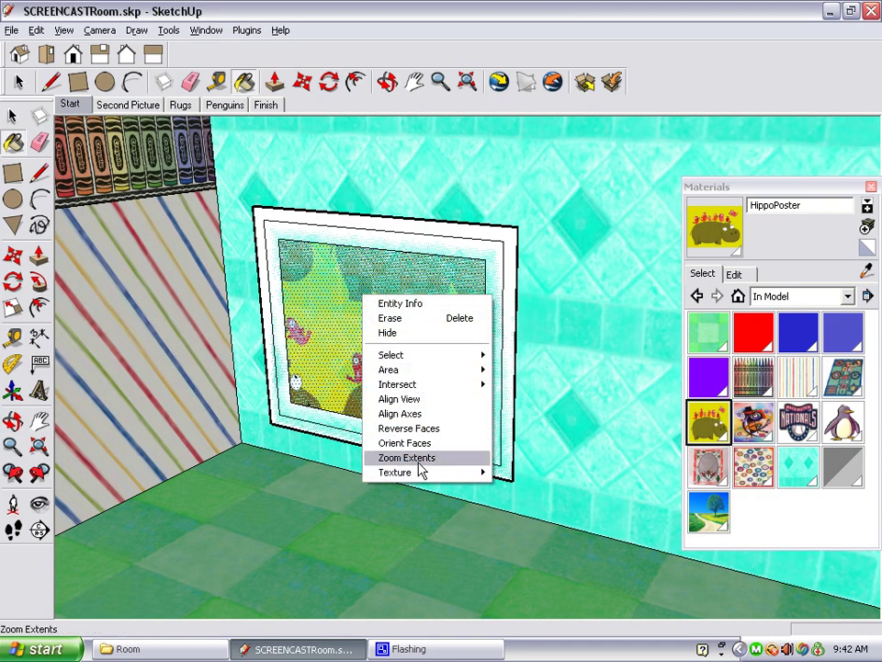
pyautogui.moveTo(428, 473)
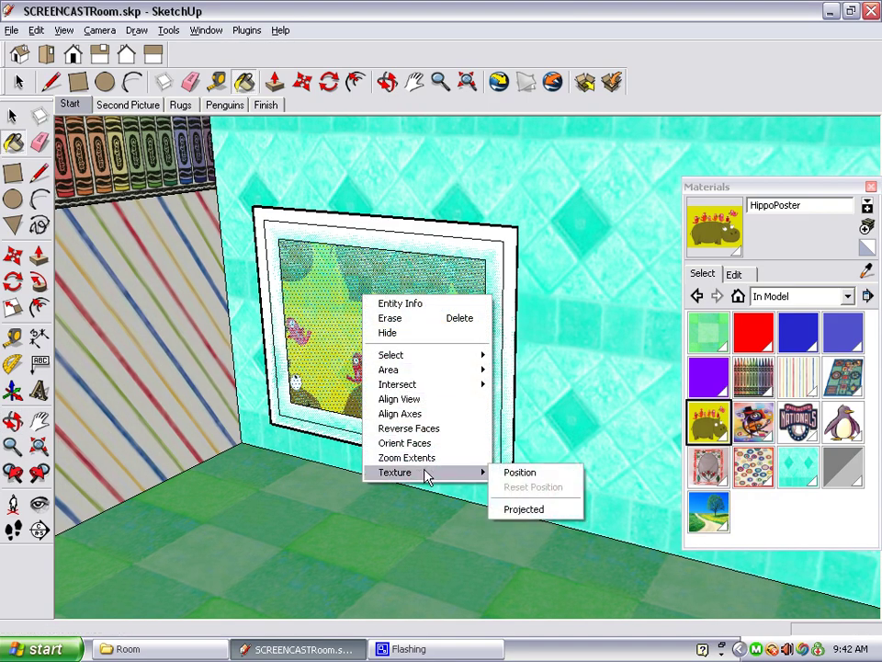
pyautogui.click(556, 475)
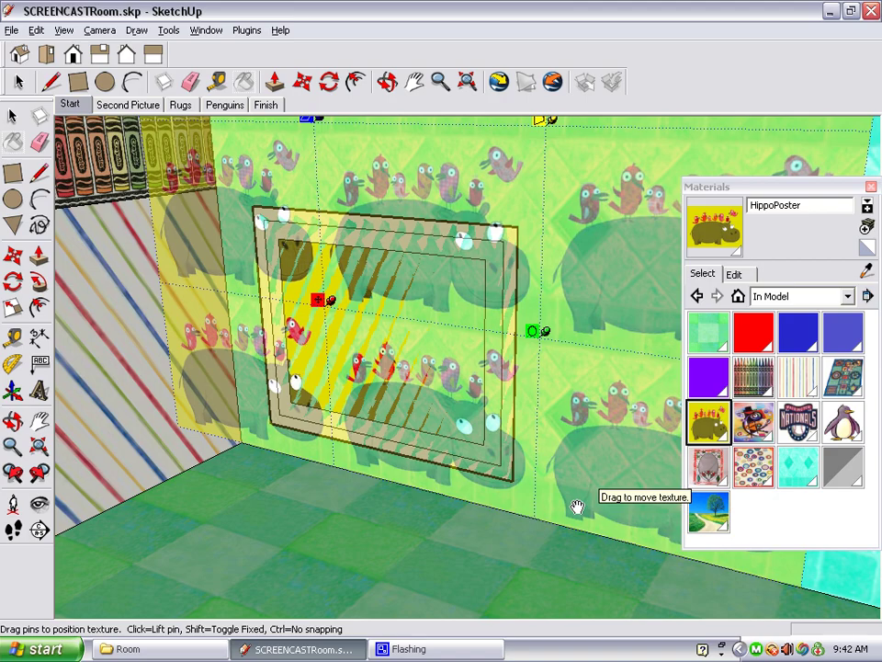
pyautogui.press('o')
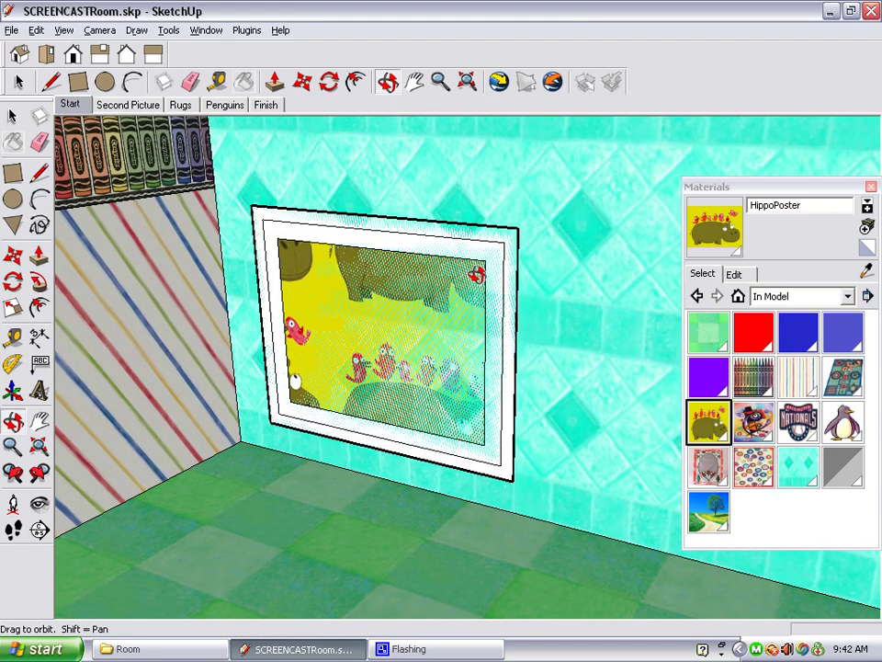
pyautogui.press('Escape')
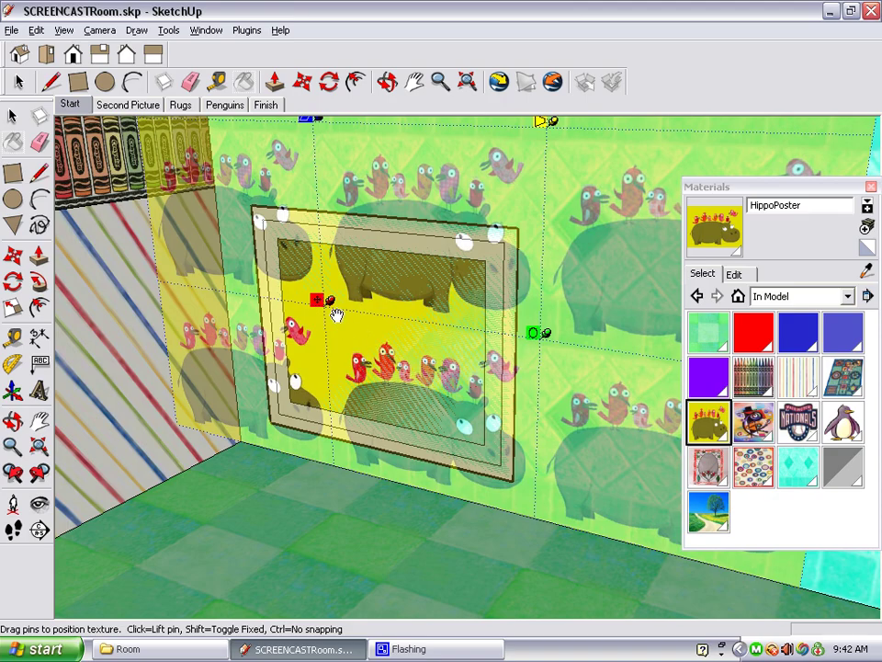
pyautogui.moveTo(337, 315); pyautogui.dragTo(294, 395)
pyautogui.rightClick(404, 318)
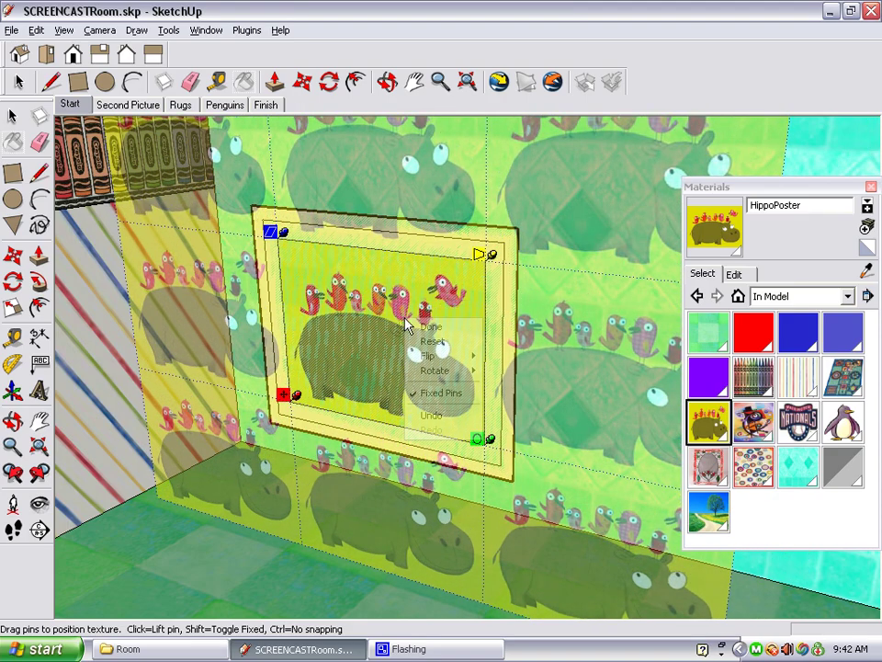
pyautogui.click(441, 327)
# Step: Paint the inner frame border Color_A01 red and the outer border Color_I07 blue
pyautogui.press('o')
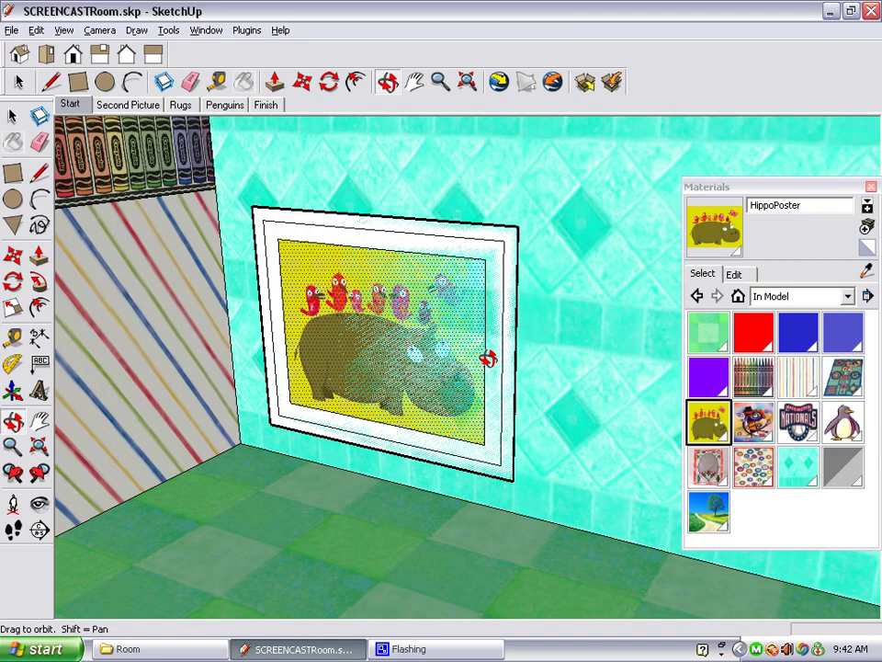
pyautogui.moveTo(483, 350); pyautogui.dragTo(512, 357)
pyautogui.press('b')
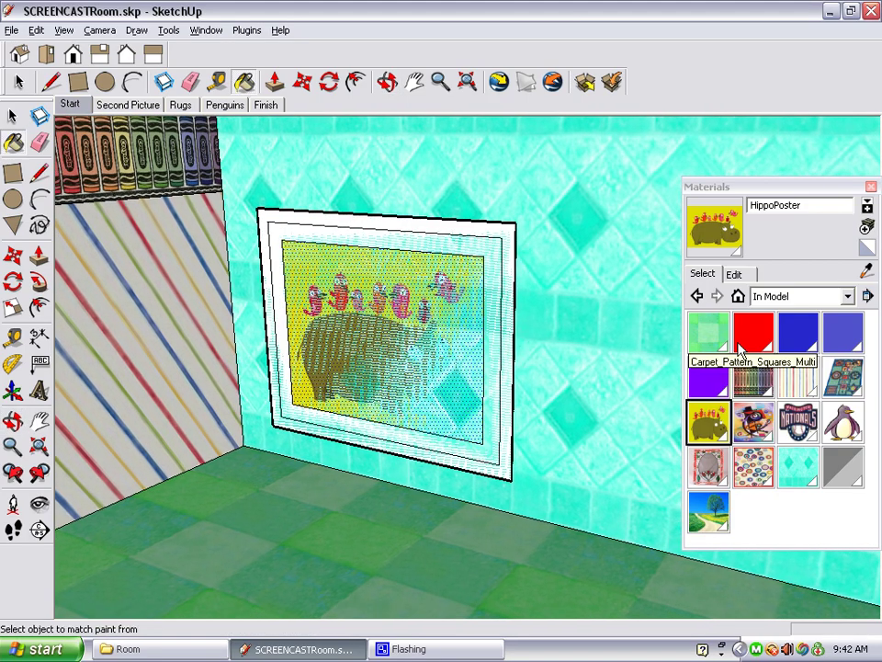
pyautogui.click(752, 342)
pyautogui.click(502, 305)
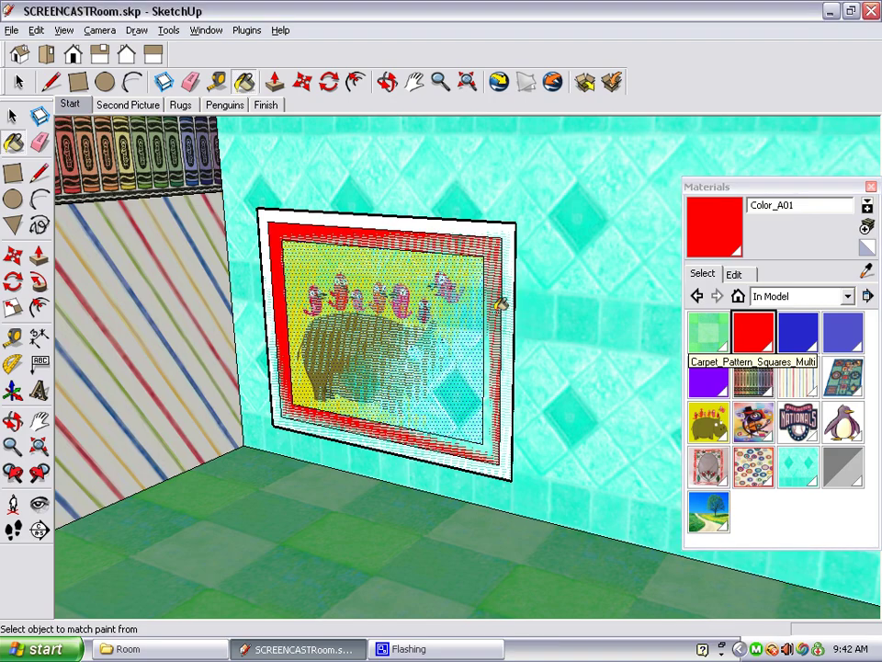
pyautogui.click(804, 333)
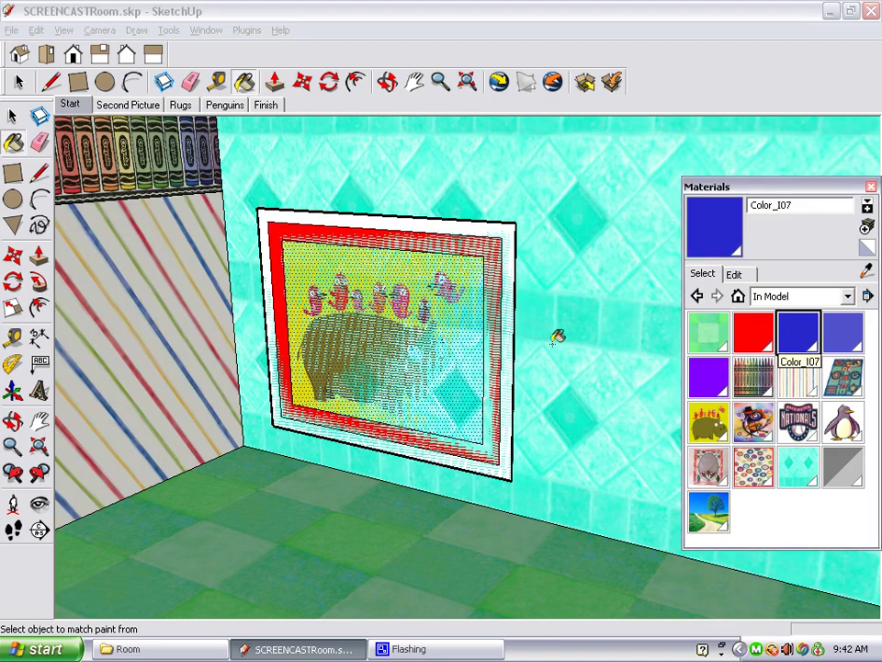
pyautogui.click(516, 310)
pyautogui.moveTo(516, 310); pyautogui.dragTo(499, 282, button='middle')
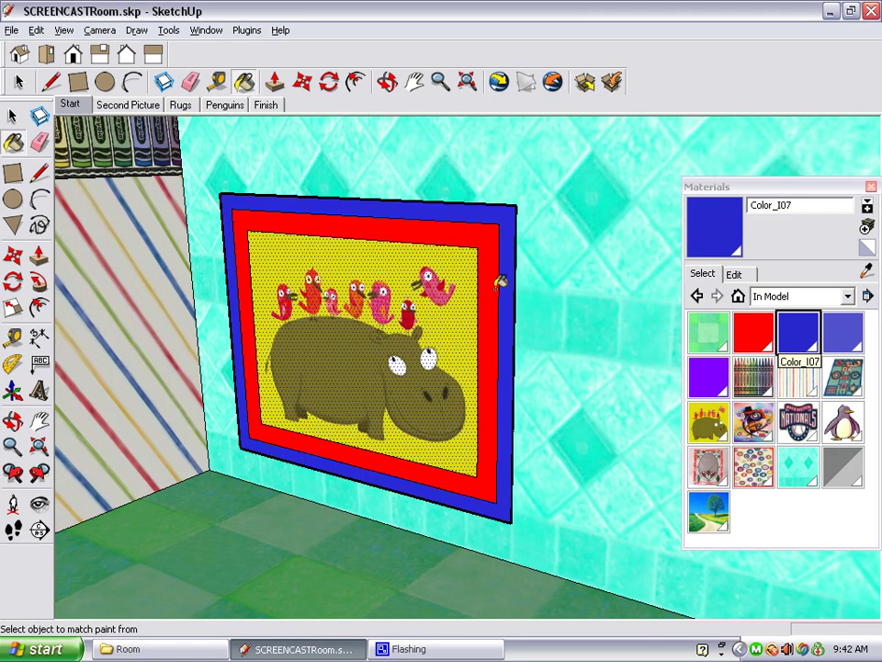
# Step: Push/Pull the blue frame out 4" and the red border out 3 1/2"
pyautogui.press('p')
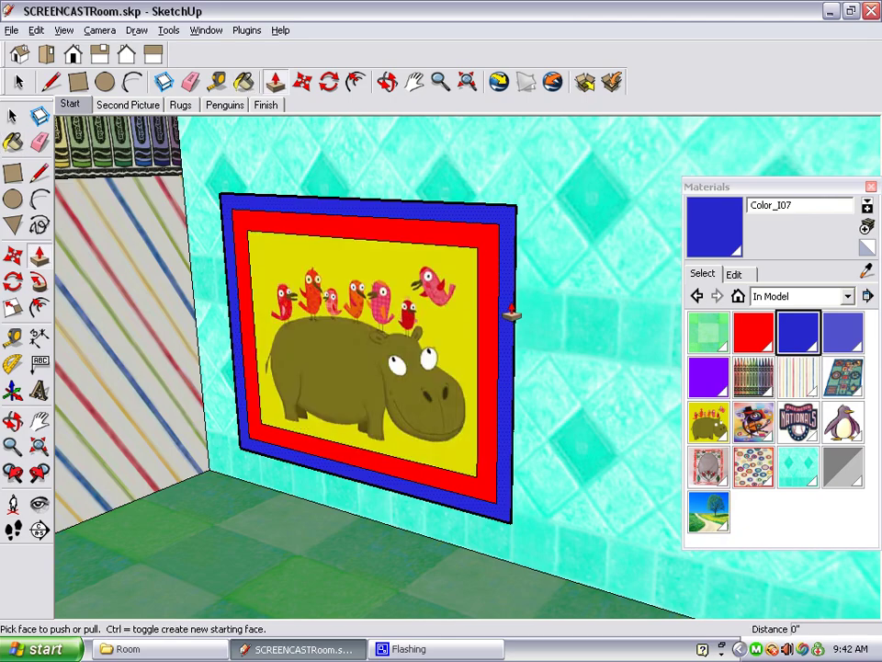
pyautogui.click(511, 312)
pyautogui.click(503, 316)
pyautogui.scroll(3, 234, 305)
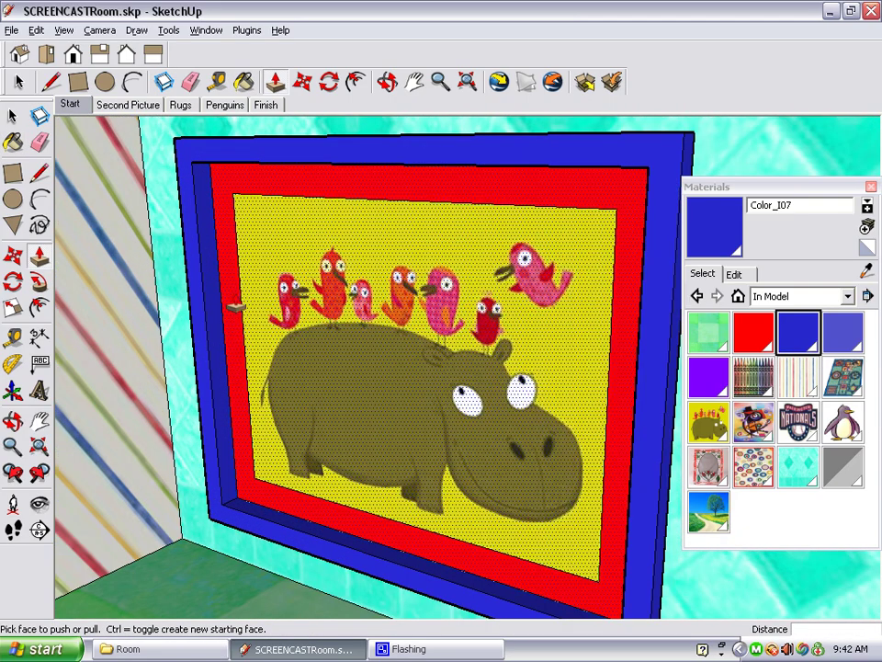
pyautogui.click(235, 305)
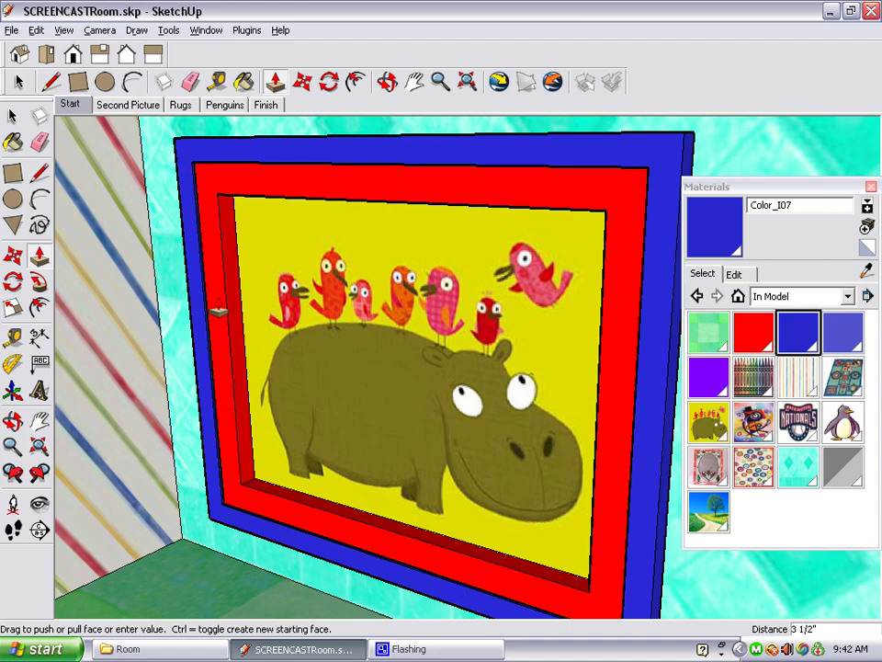
pyautogui.click(216, 313)
# Step: Pull the poster face forward about 2" and zoom out to view the whole room
pyautogui.click(376, 307)
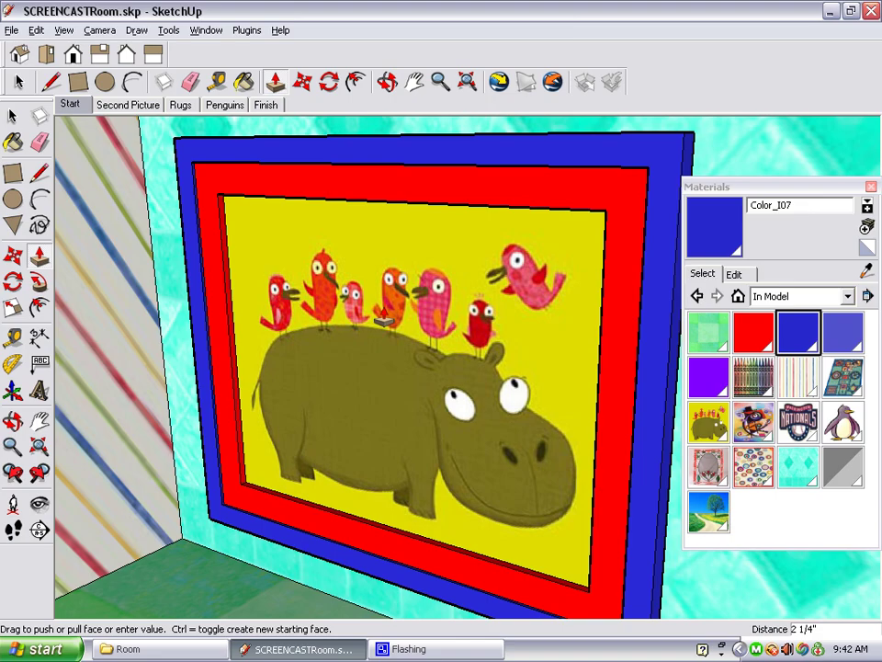
pyautogui.click(386, 320)
pyautogui.moveTo(386, 320); pyautogui.dragTo(431, 332, button='middle')
pyautogui.scroll(-6, 377, 281)
pyautogui.scroll(-5, 431, 332)
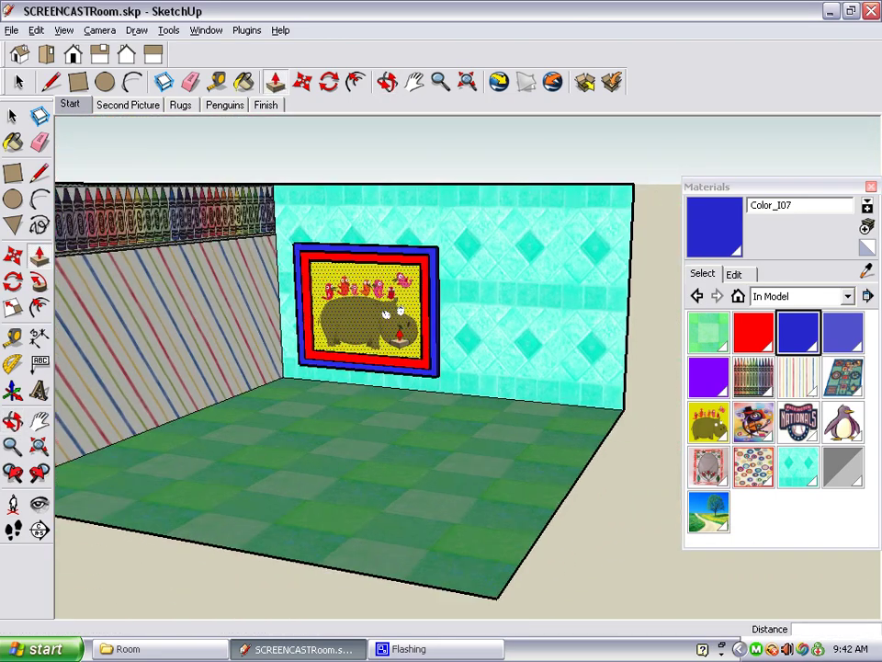
pyautogui.moveTo(429, 148); pyautogui.dragTo(400, 162, button='middle')
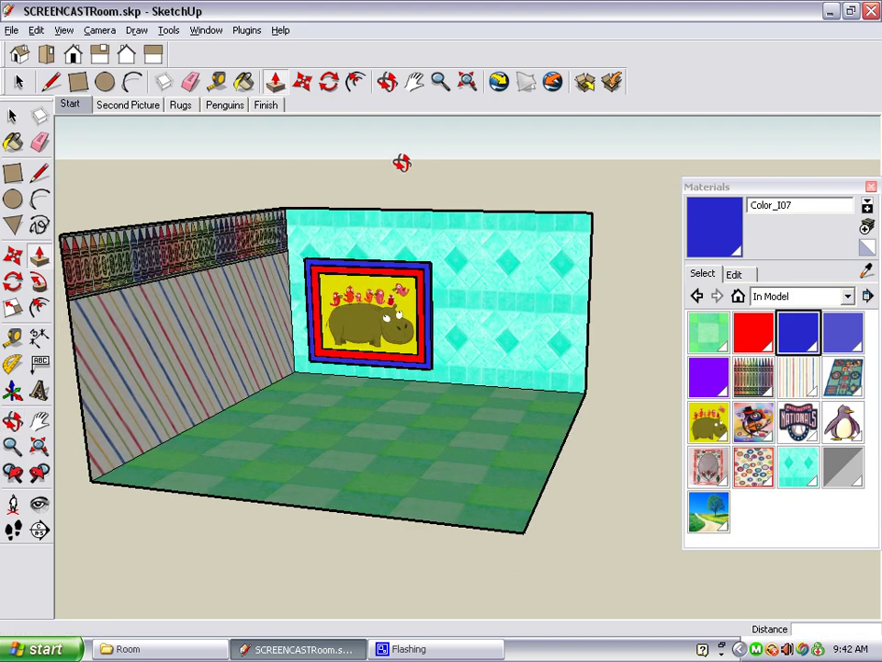
# Step: Roll up the Materials tray and show the Second Picture scene with its framed abstract painting
pyautogui.click(823, 195)
pyautogui.click(822, 188)
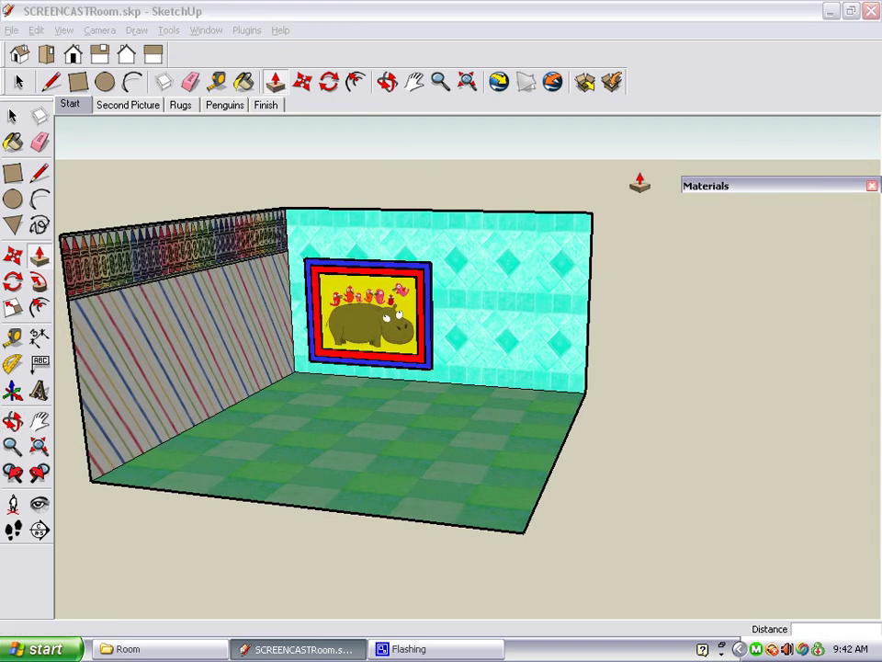
pyautogui.click(382, 18)
pyautogui.click(128, 104)
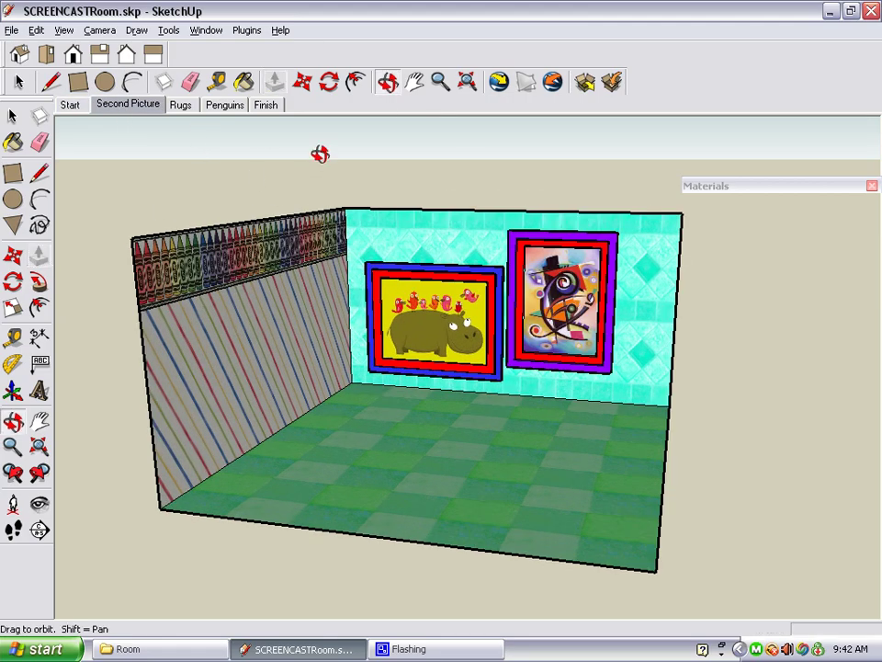
pyautogui.moveTo(321, 150)
pyautogui.mouseDown(button='middle')
pyautogui.moveTo(305, 151)
pyautogui.moveTo(312, 157)
pyautogui.mouseUp(button='middle')
# Step: Switch to the Rugs scene and orbit to look over the two floor rugs
pyautogui.press('p')
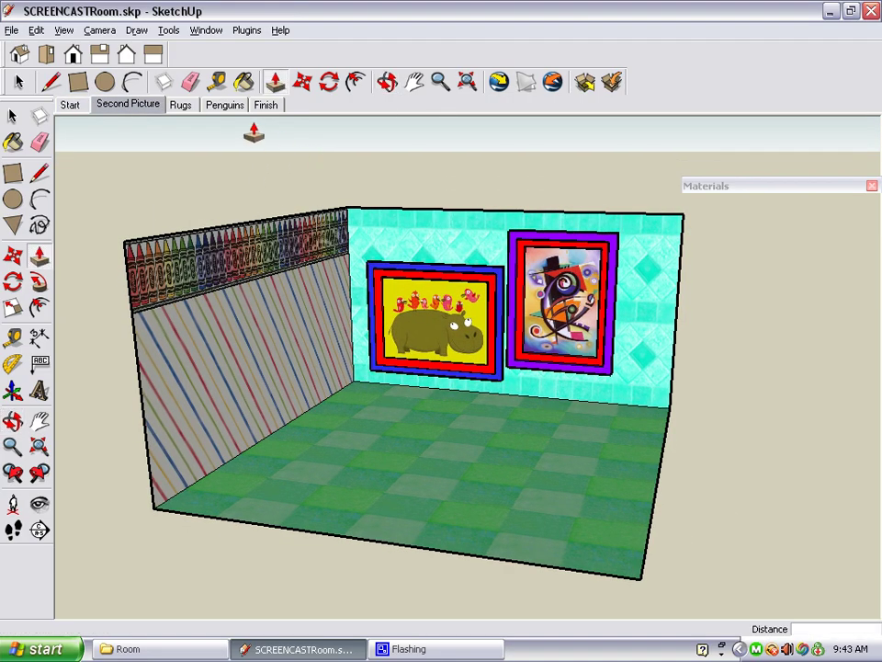
pyautogui.click(184, 106)
pyautogui.moveTo(311, 152); pyautogui.dragTo(295, 174, button='middle')
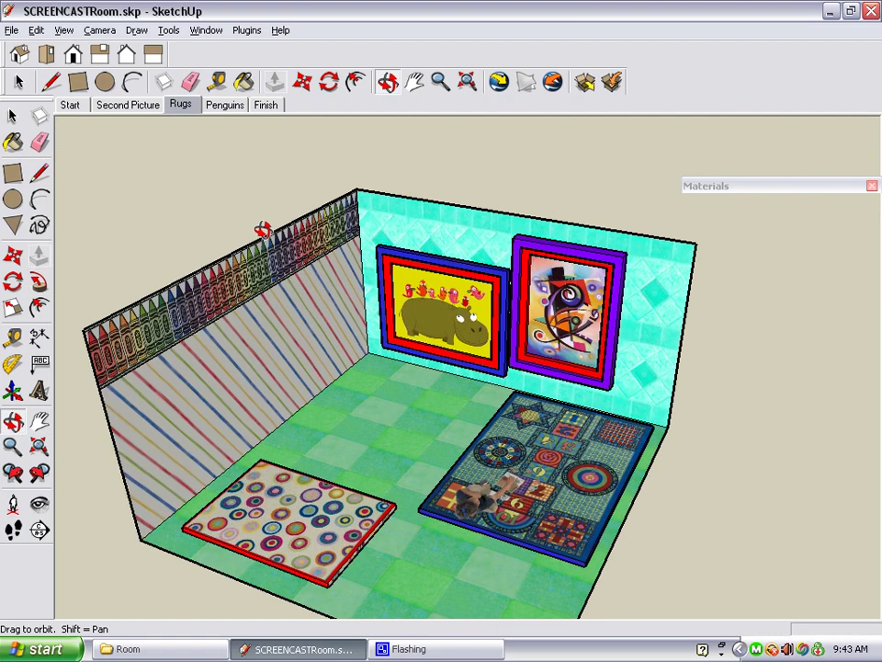
pyautogui.scroll(-3, 281, 188)
pyautogui.scroll(5, 389, 417)
pyautogui.moveTo(393, 377); pyautogui.dragTo(357, 290, button='middle')
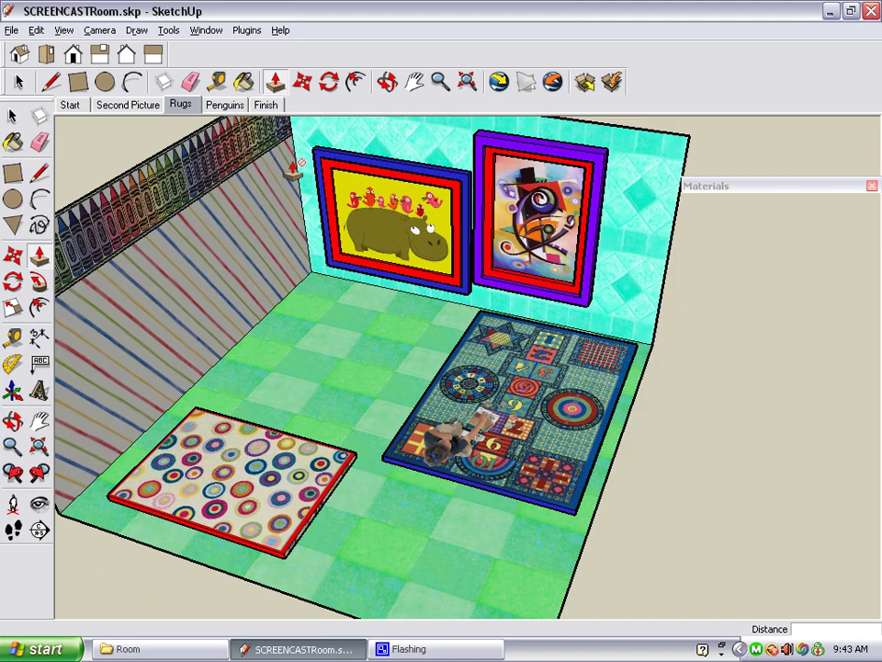
# Step: Show the Penguins scene and orbit around the four penguins standing by the rugs
pyautogui.click(235, 111)
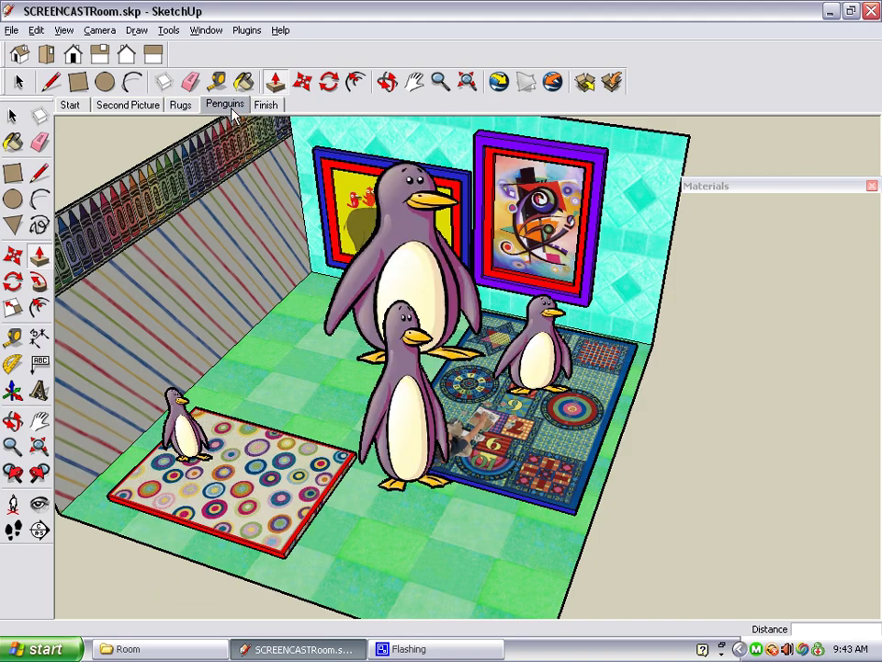
pyautogui.press('o')
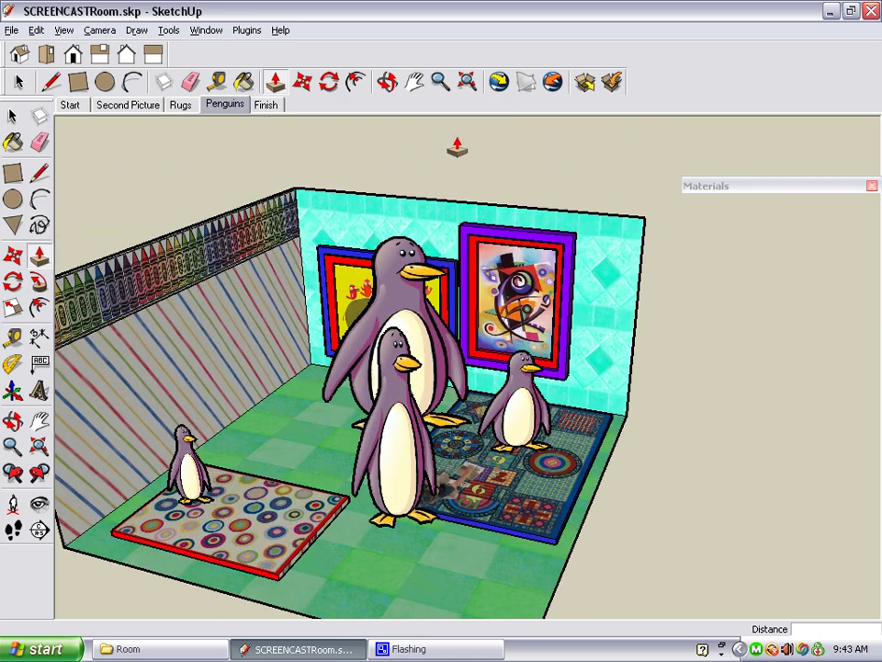
pyautogui.moveTo(453, 144); pyautogui.dragTo(235, 152)
pyautogui.press('p')
pyautogui.press('o')
# Step: In the Finish scene, delete the blank blue picture frame standing in the room
pyautogui.press('p')
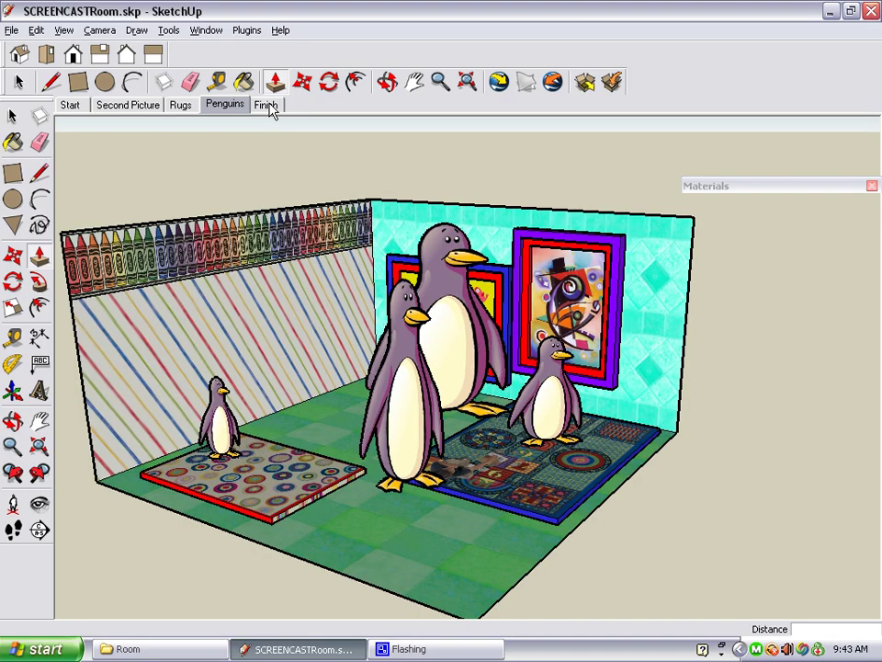
pyautogui.click(266, 105)
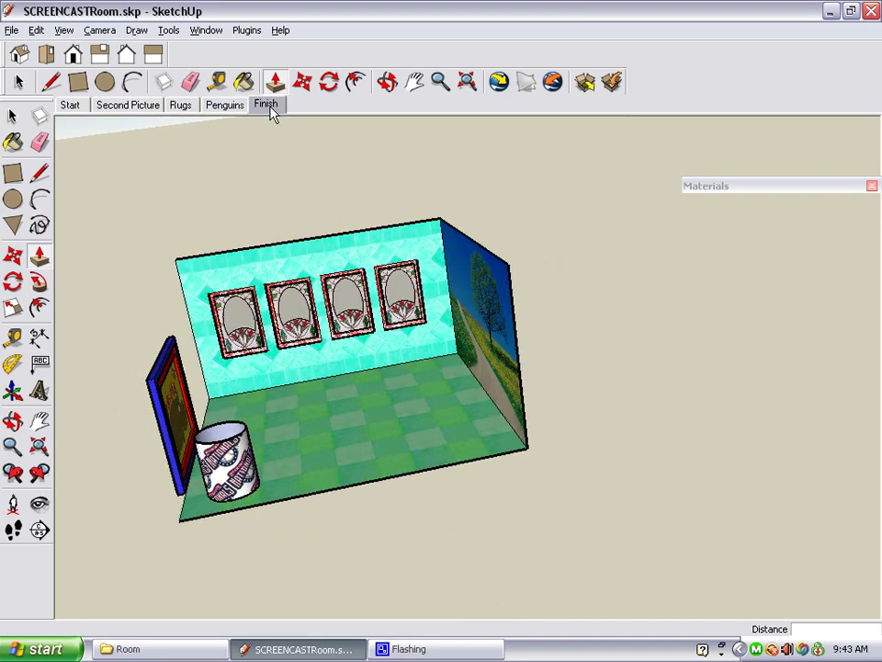
pyautogui.click(19, 82)
pyautogui.click(212, 373)
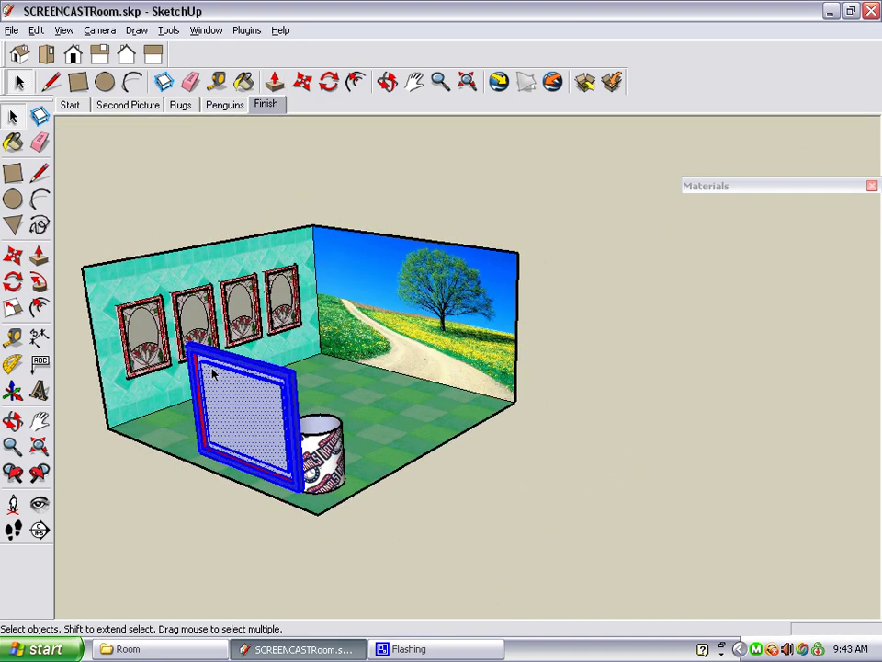
pyautogui.press('Delete')
# Step: Zoom and orbit around the room, ending facing the back wall
pyautogui.scroll(1, 216, 313)
pyautogui.scroll(1, 80, 363)
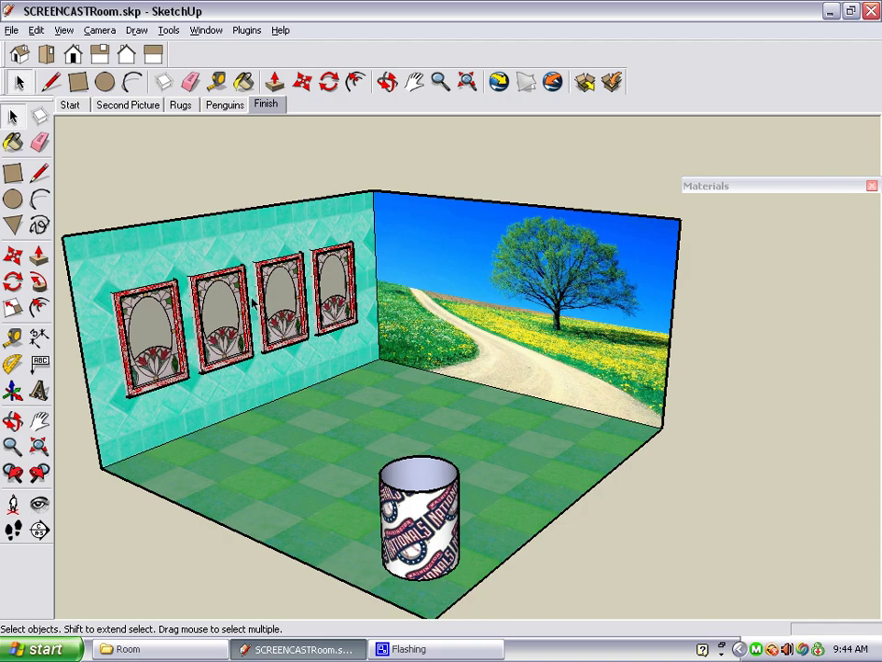
pyautogui.moveTo(138, 129); pyautogui.dragTo(129, 240, button='middle')
pyautogui.scroll(4, 135, 264)
pyautogui.scroll(-8, 150, 321)
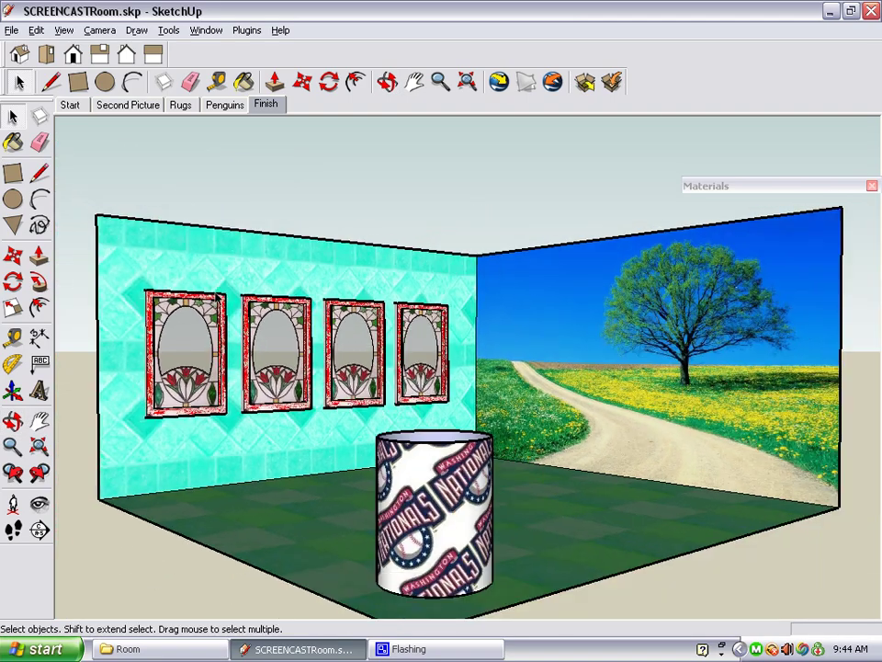
pyautogui.moveTo(327, 432); pyautogui.dragTo(326, 432, button='middle')
pyautogui.scroll(3, 386, 451)
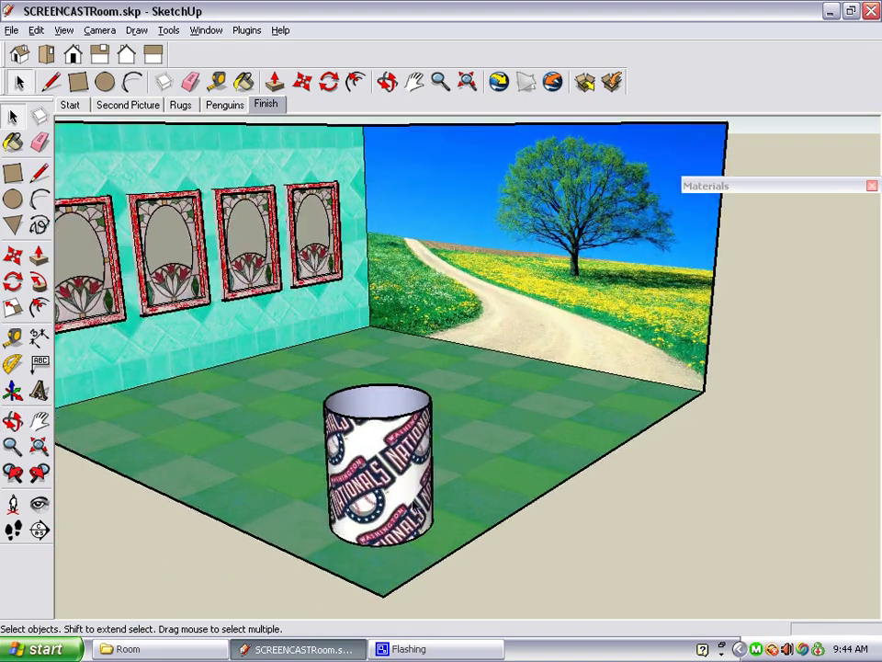
pyautogui.moveTo(607, 549); pyautogui.dragTo(668, 498, button='middle')
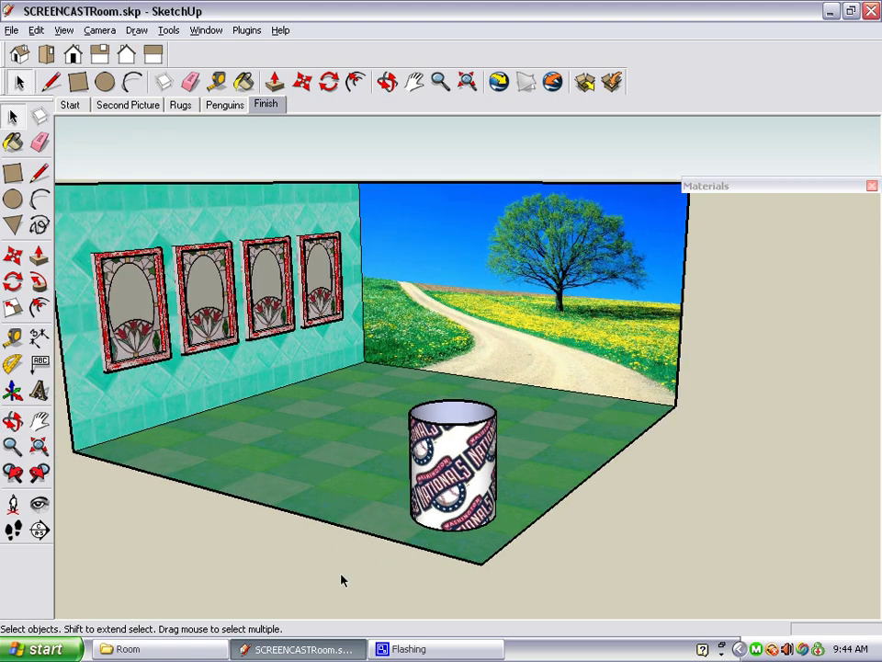